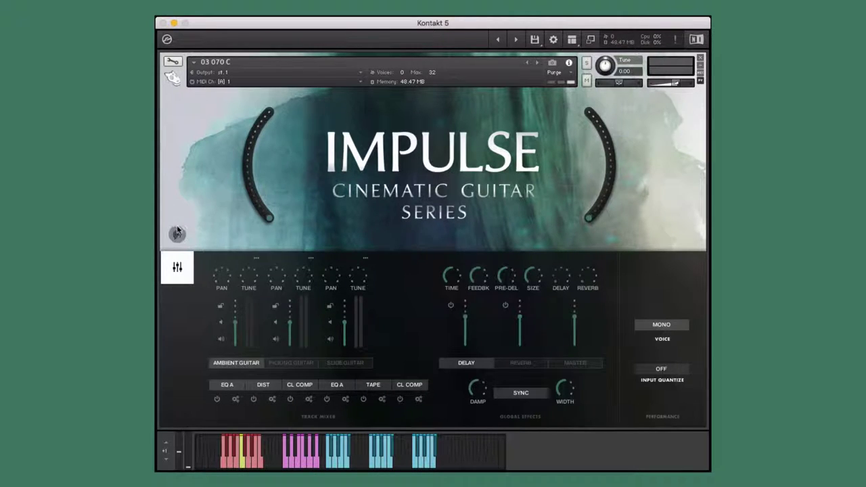
Step: Assign MIDI CC automation to the sample BEGIN control
click(171, 234)
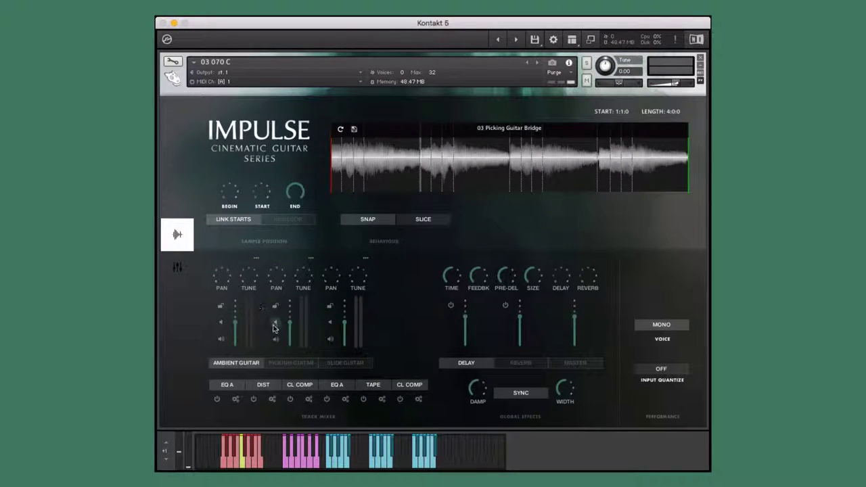
click(291, 362)
click(344, 362)
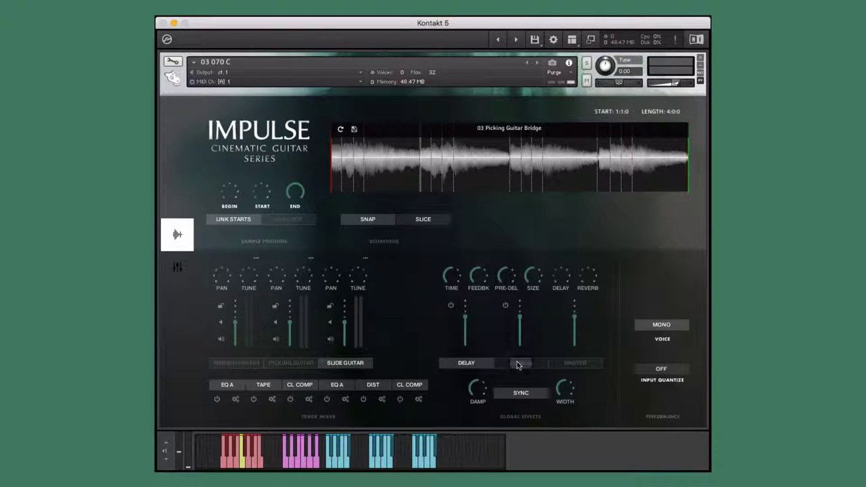
click(517, 364)
click(572, 364)
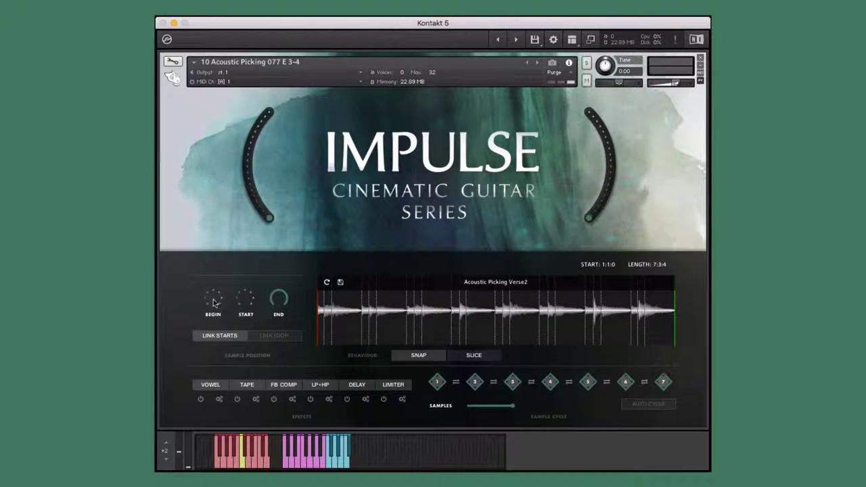
right_click(213, 302)
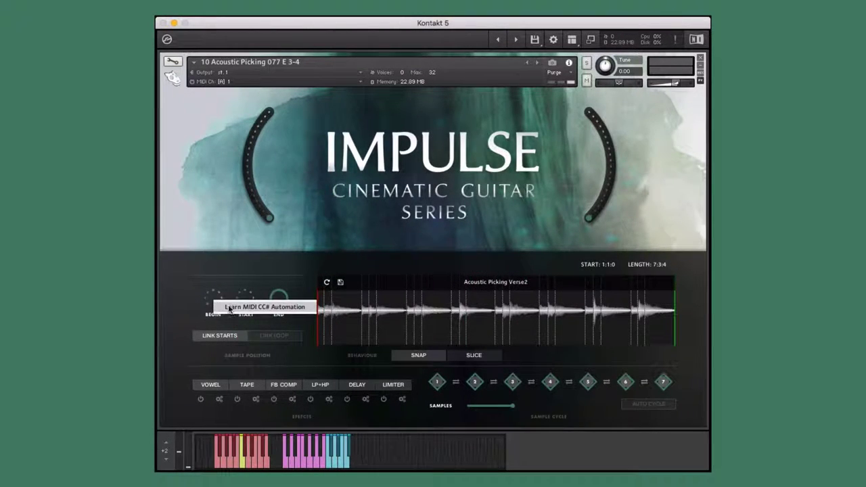
click(222, 307)
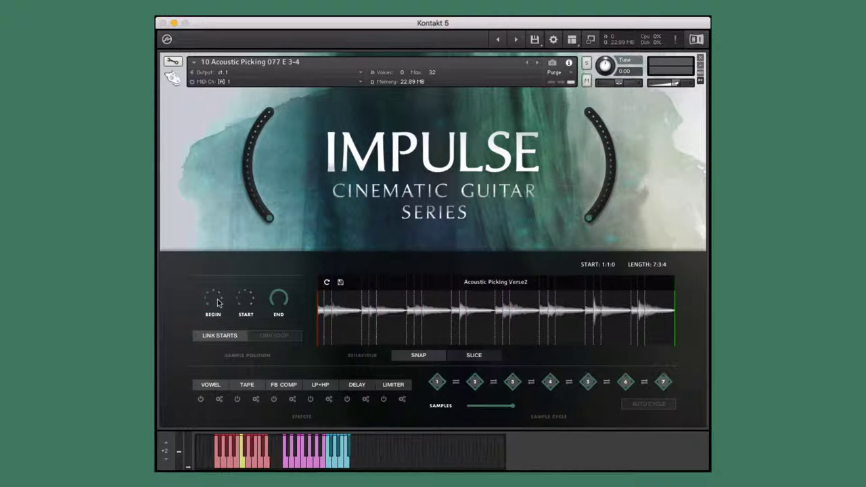
Step: Set the last effect slot to FB COMP and the DELAY slot to TAPE
click(278, 382)
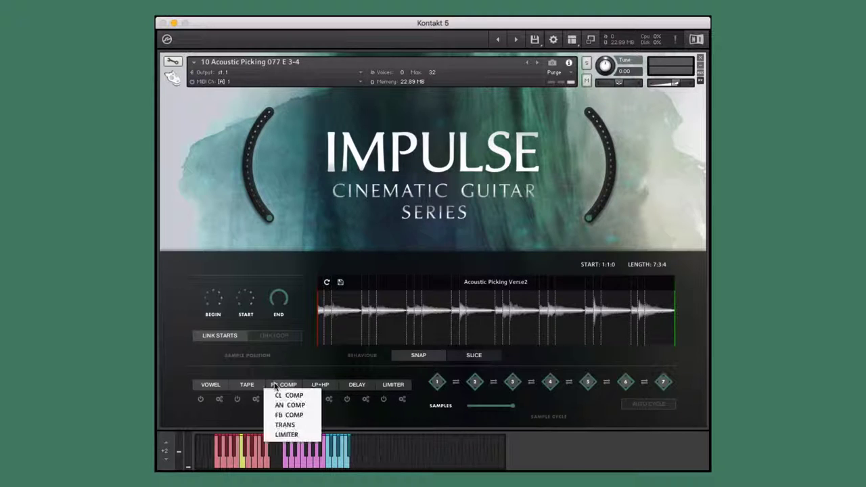
click(284, 413)
click(396, 386)
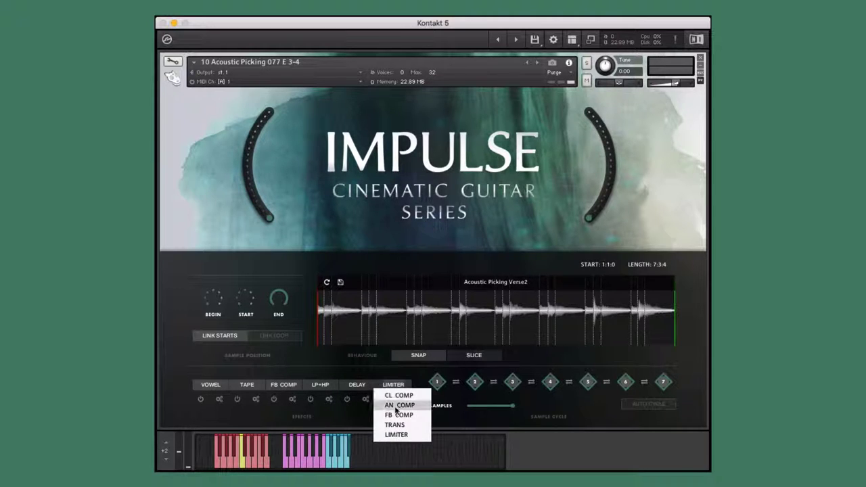
click(401, 415)
click(354, 385)
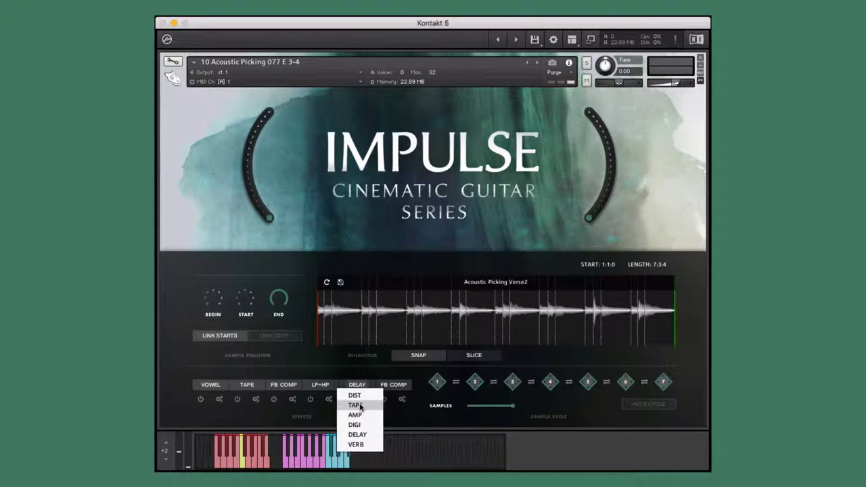
click(365, 404)
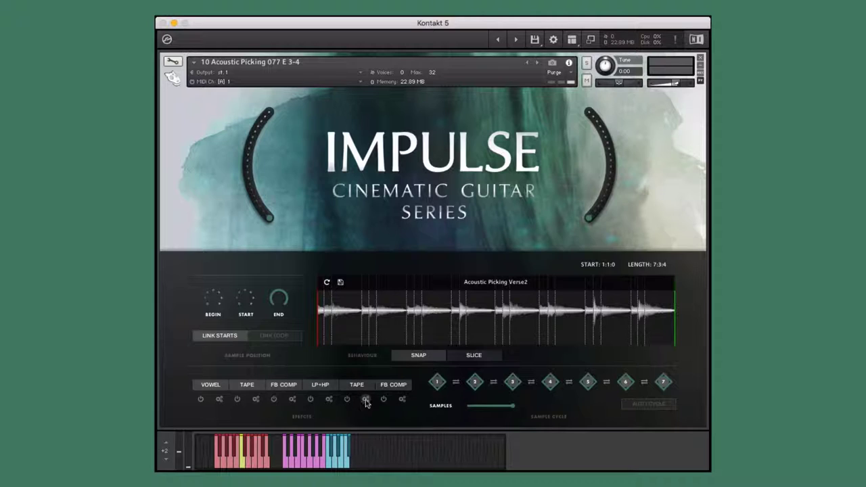
Step: Enable AUTO CYCLE with fewer samples and draw pan offsets on two slices
click(646, 403)
drag(511, 406, 463, 409)
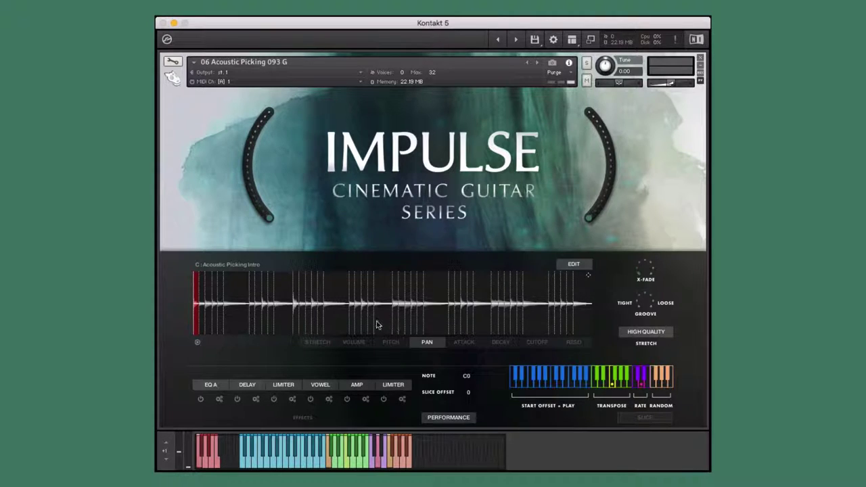
mouse_move(342, 310)
mouse_down()
mouse_move(384, 324)
mouse_move(386, 313)
mouse_move(426, 319)
mouse_move(420, 315)
mouse_move(419, 328)
mouse_move(458, 307)
mouse_up()
Step: Apply the Ramp Down preset to the PAN lane across all slices
click(573, 263)
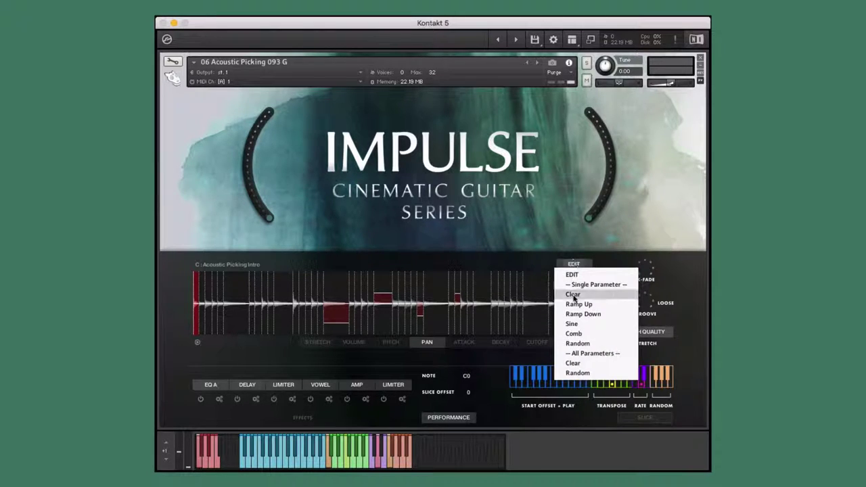
click(580, 314)
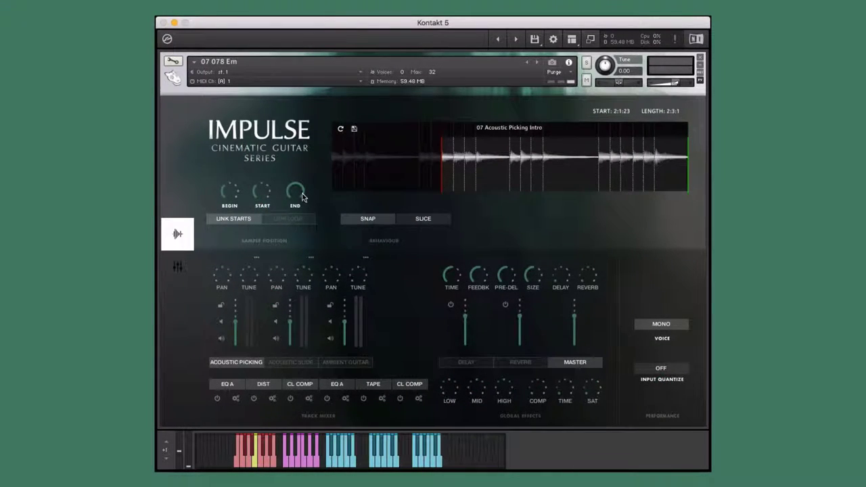
Step: Shorten the sample length to 1:3:1 and save it to Slot 2
drag(302, 196, 295, 208)
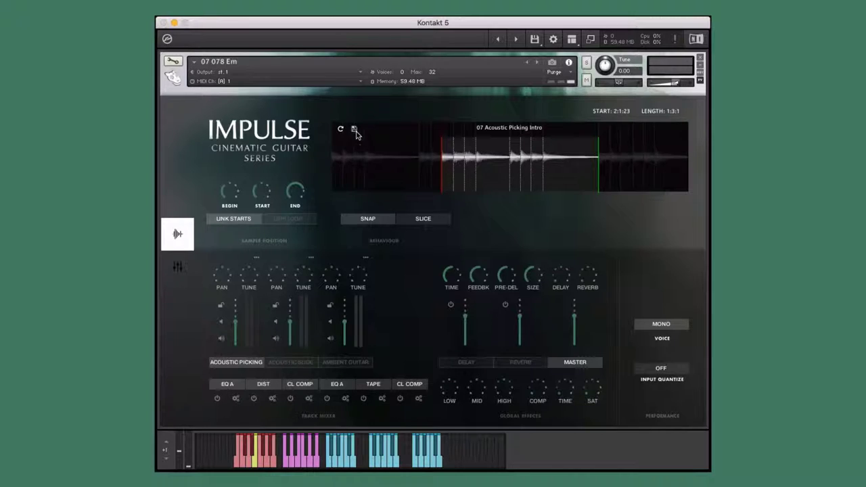
click(355, 131)
click(360, 163)
Step: Raise track 2's fader, set COMPRESS to 45% and raise the right macro
drag(289, 316, 290, 309)
click(481, 362)
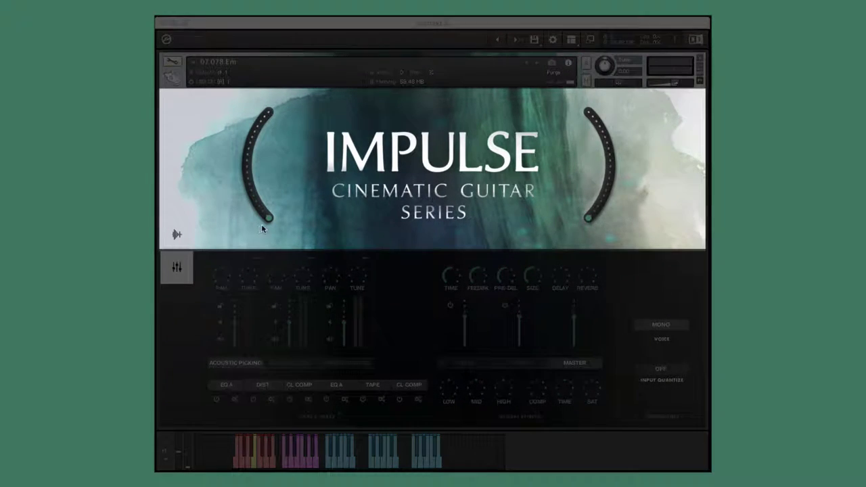
drag(261, 224, 561, 185)
drag(587, 225, 600, 200)
Step: Move the sample start to 3:2:12 and turn off LINK LOOP
click(175, 235)
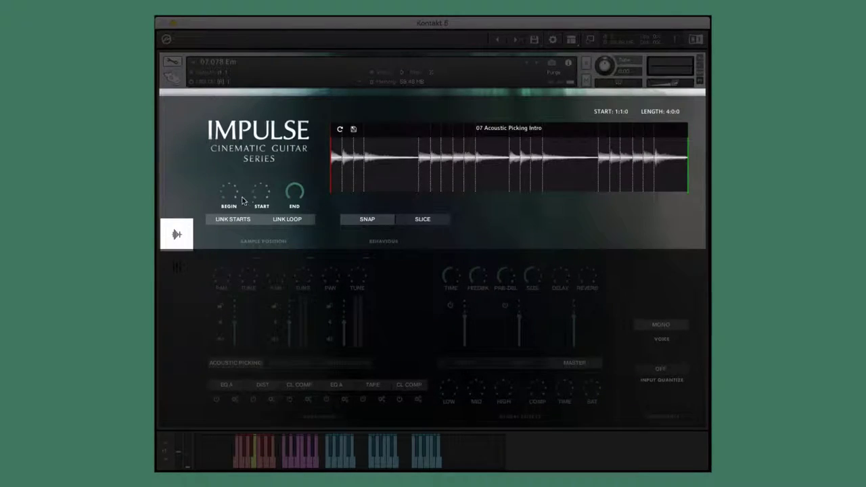
drag(242, 200, 235, 155)
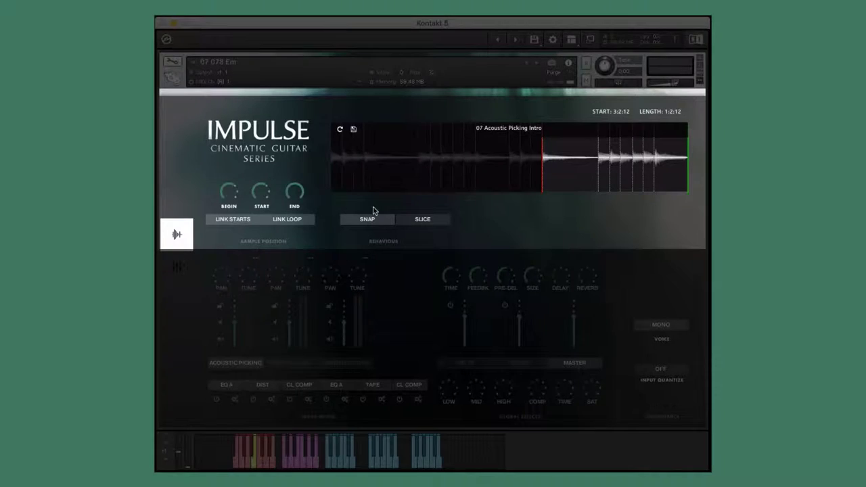
click(424, 219)
click(295, 219)
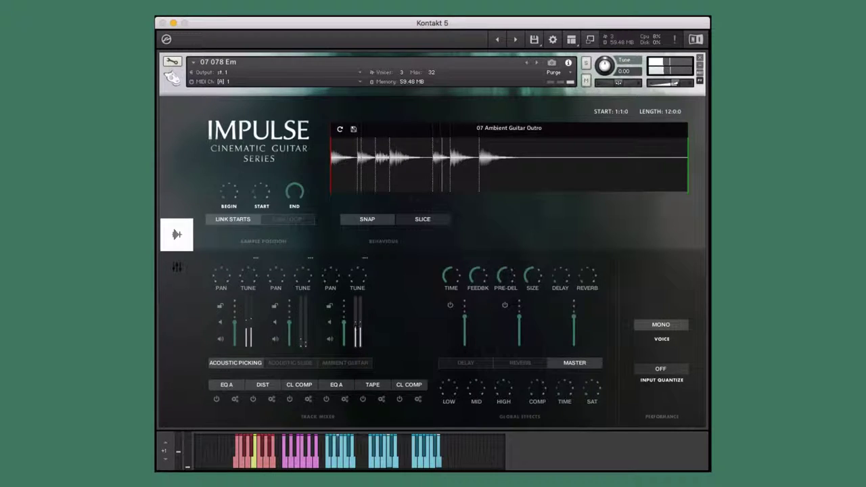
Step: Trim the Ambient Guitar Outro length to 4:0:0 and save it to a slot
drag(294, 191, 295, 231)
click(353, 129)
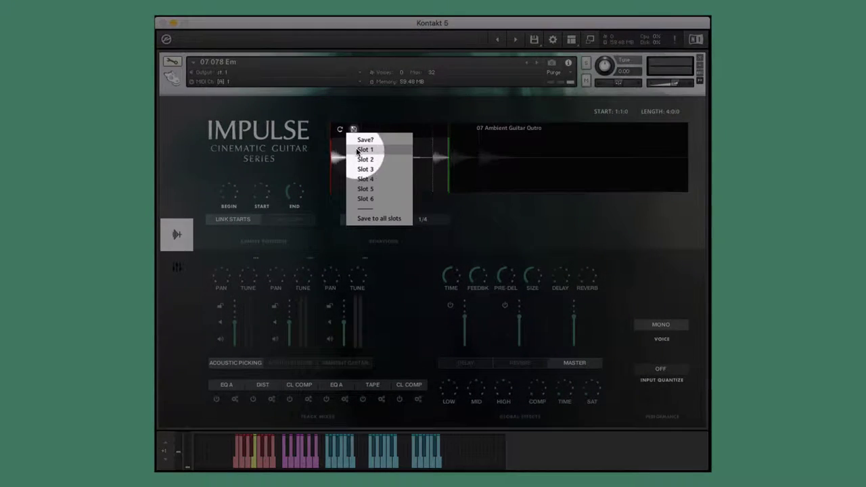
click(364, 152)
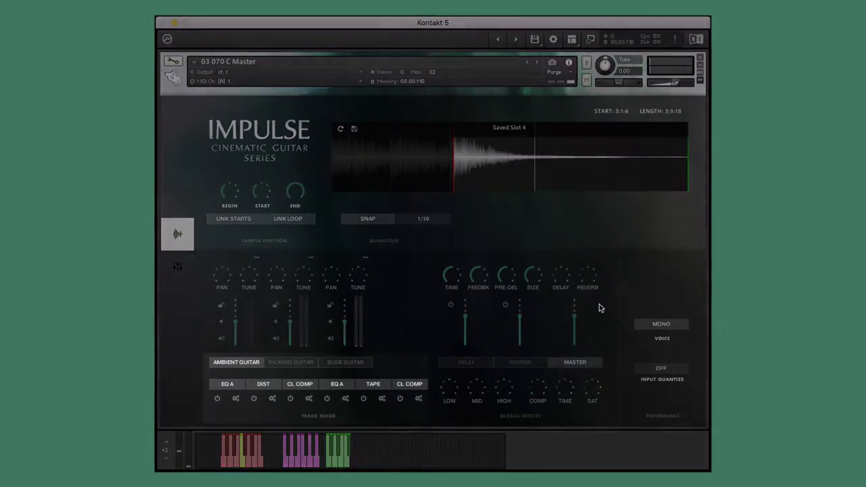
Step: On Slide Guitar, replace DIST with VERB, lower its wet level and bypass it
click(345, 363)
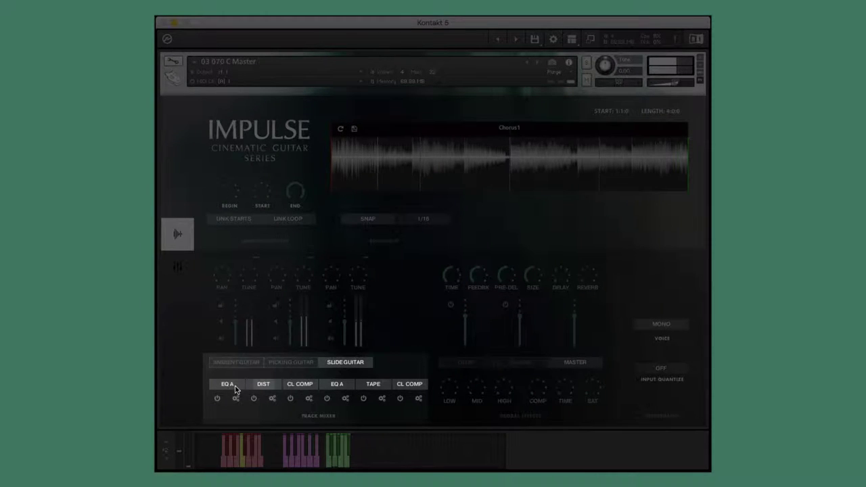
click(262, 384)
click(264, 442)
click(273, 399)
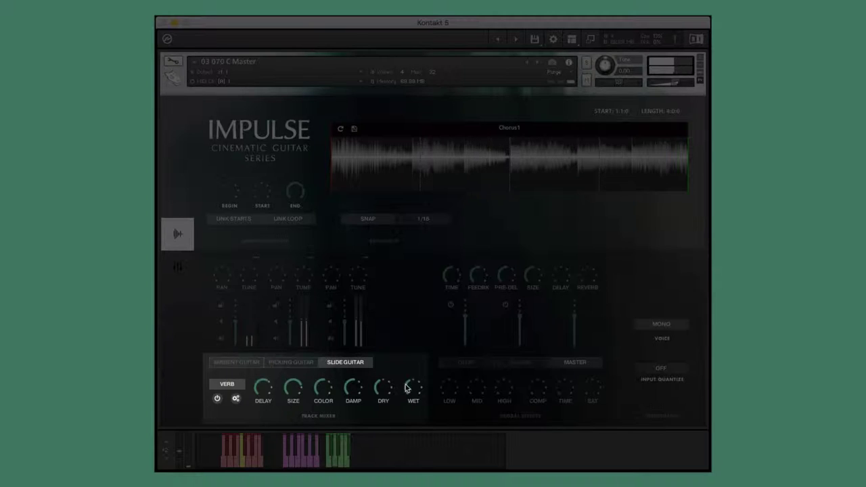
drag(406, 387, 409, 397)
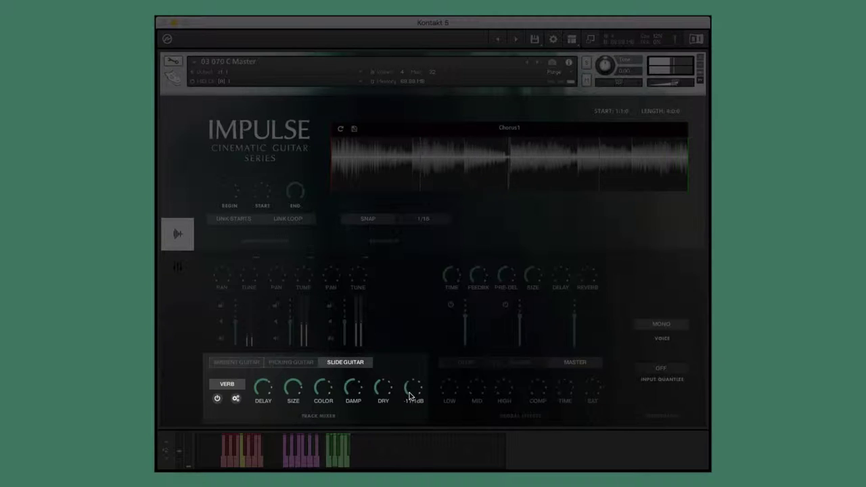
click(217, 398)
click(236, 399)
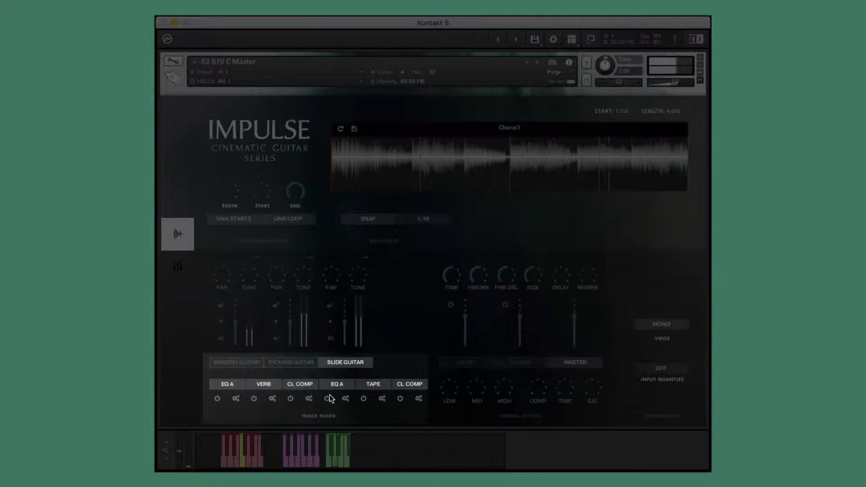
Step: Replace TAPE with DELAY at 2/16 time and unsolo so all three guitars play
click(365, 385)
click(370, 433)
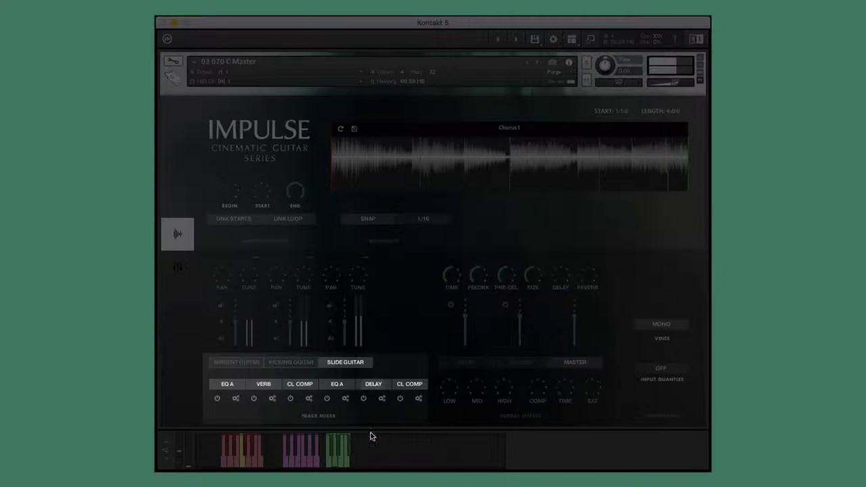
click(380, 399)
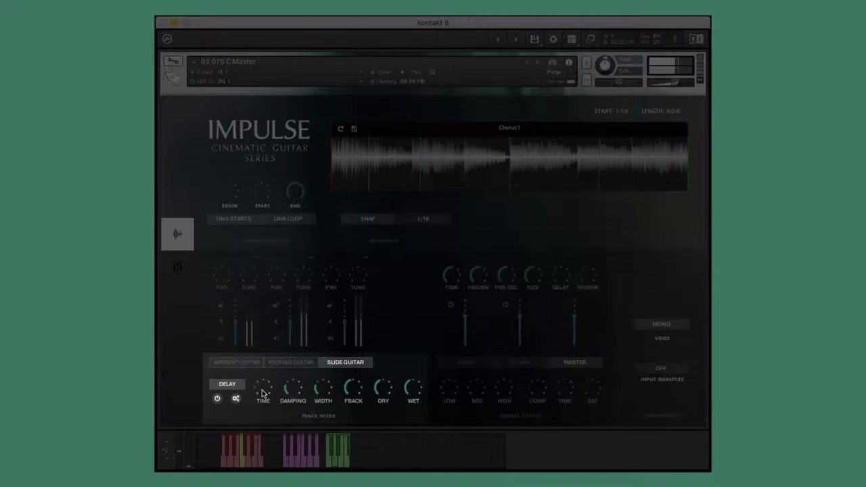
drag(263, 392, 264, 387)
click(235, 398)
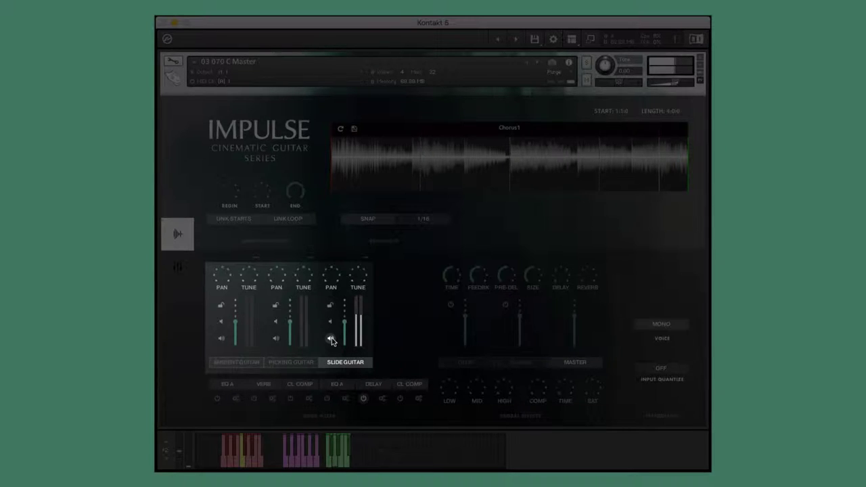
click(331, 340)
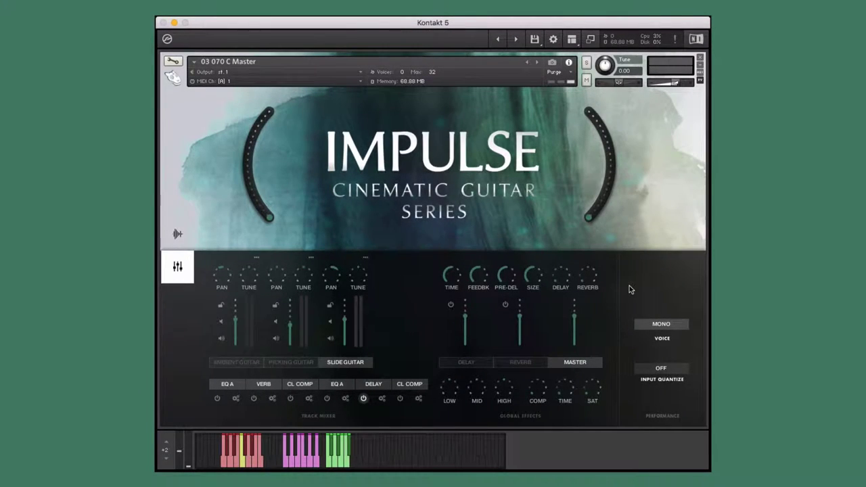
Step: Set master compression to 27% and tape saturation to 10%, then show the sample page
drag(271, 216, 244, 175)
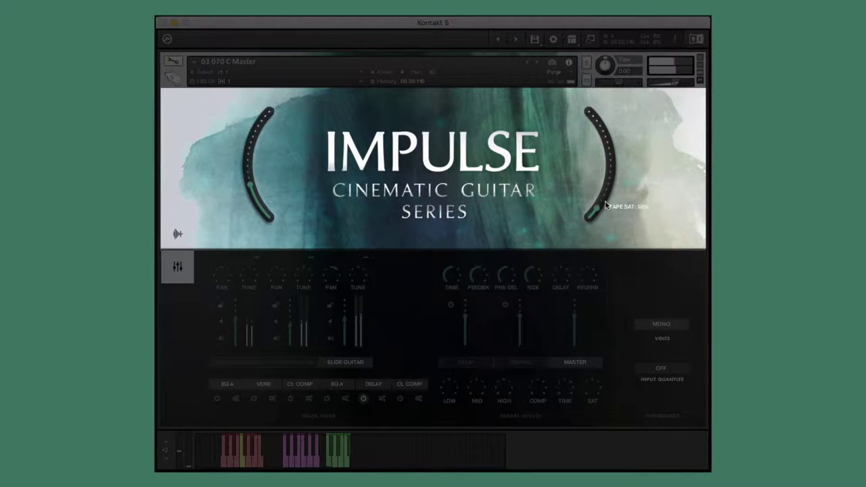
drag(605, 204, 603, 197)
click(177, 234)
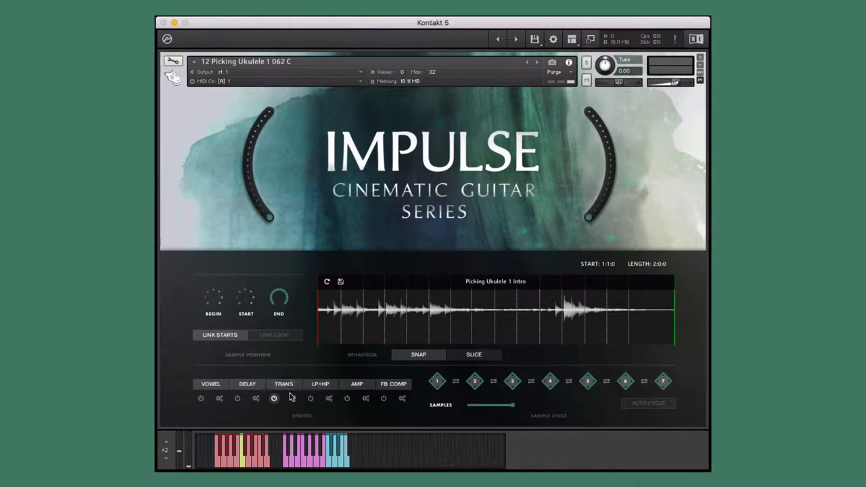
Step: Trim the Picking Ukulele 1 Intro to start at 1:3:12 with length 0:3:0
click(292, 397)
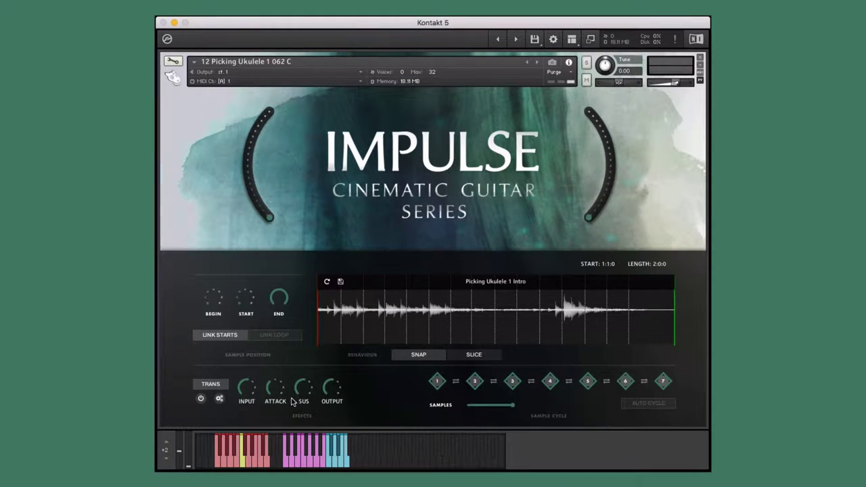
click(219, 399)
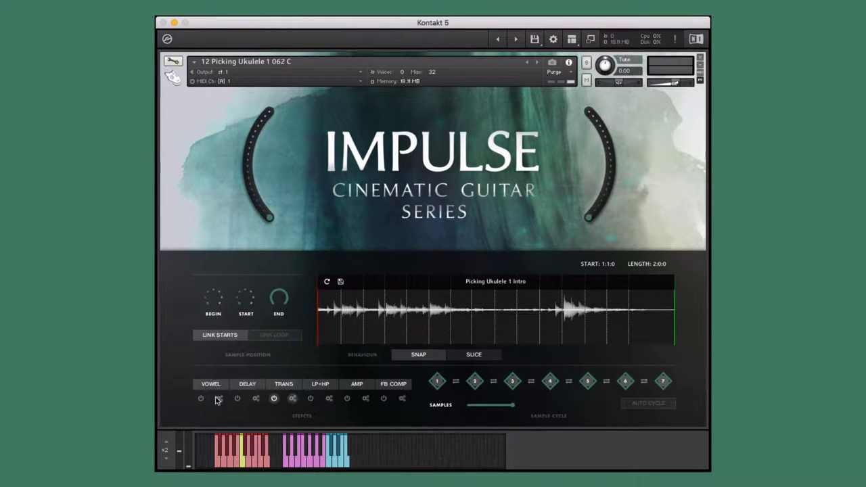
drag(212, 302, 209, 282)
drag(278, 302, 272, 321)
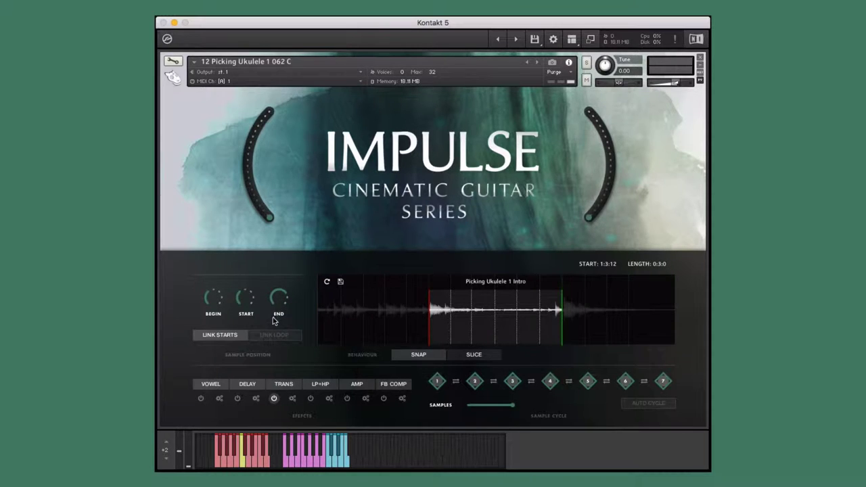
Step: Save the sample to Slot 2 and auto-cycle only the first two samples
click(340, 282)
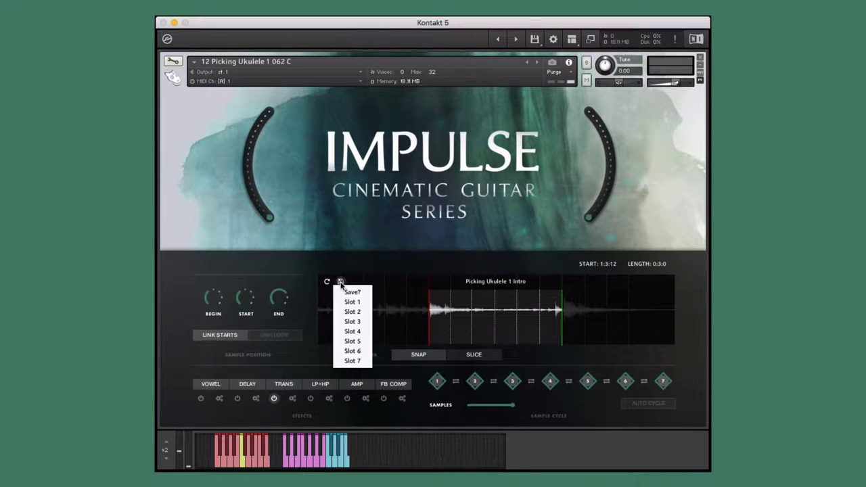
click(346, 324)
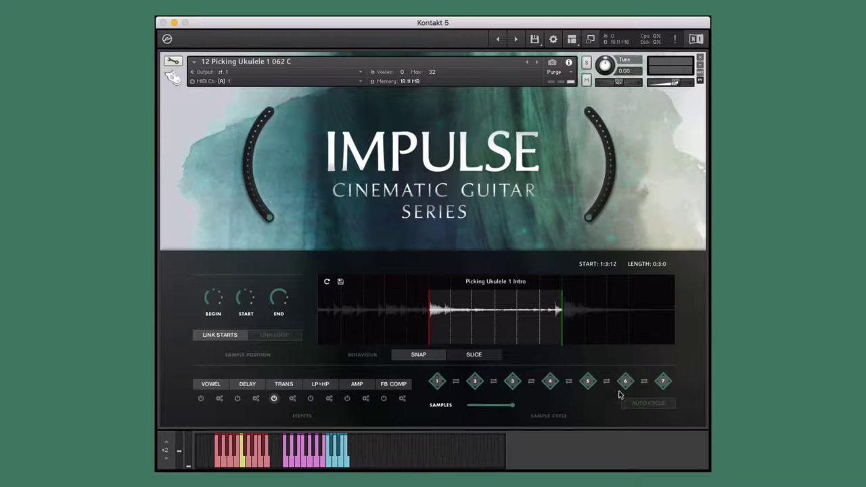
click(644, 403)
drag(512, 408, 463, 406)
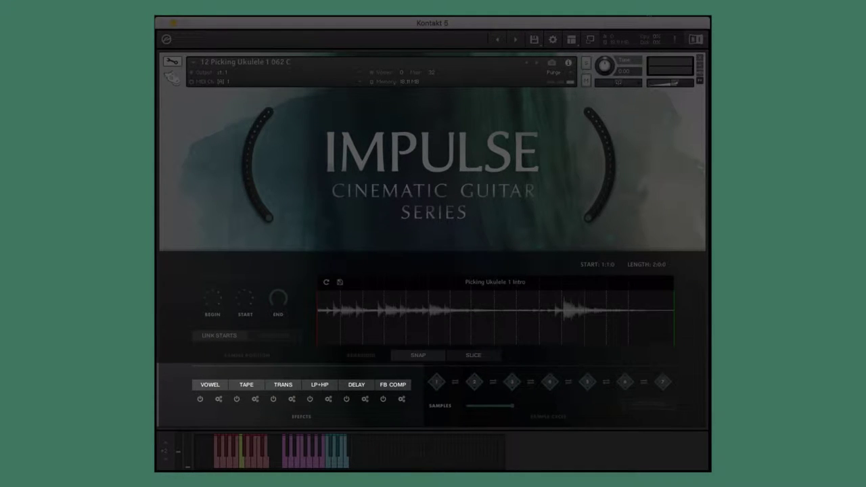
Step: Turn on AUTO CYCLE with SAMPLES limited to the first three
click(635, 406)
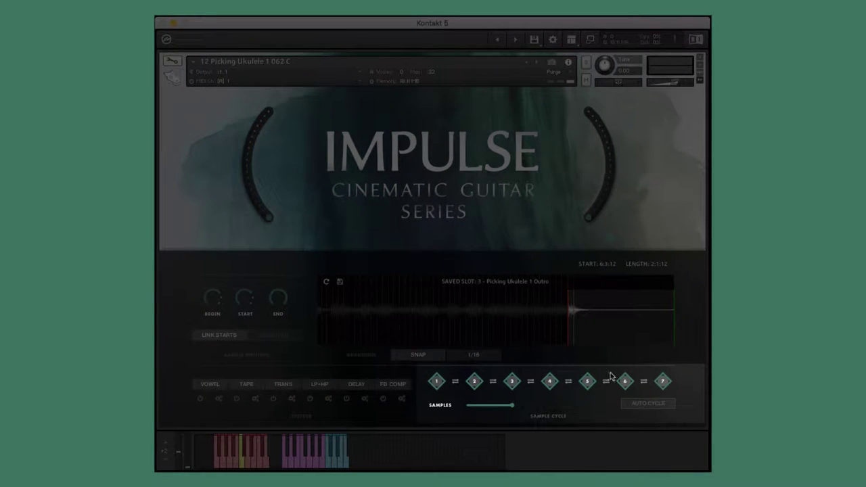
drag(512, 407, 471, 406)
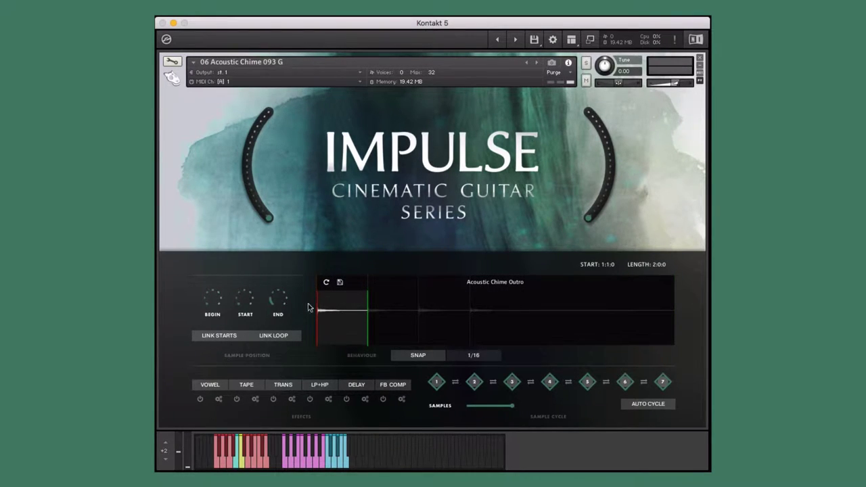
Step: Save the Acoustic Chime Outro to Slot 7 and switch AUTO CYCLE off
click(339, 283)
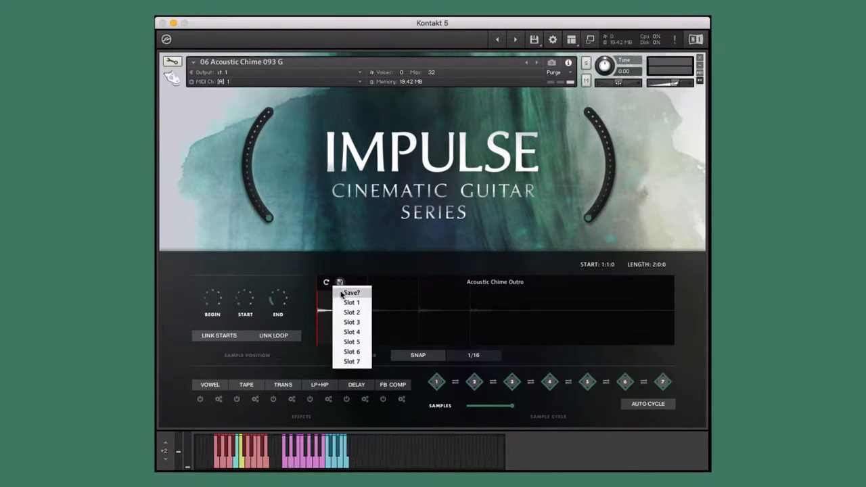
click(356, 359)
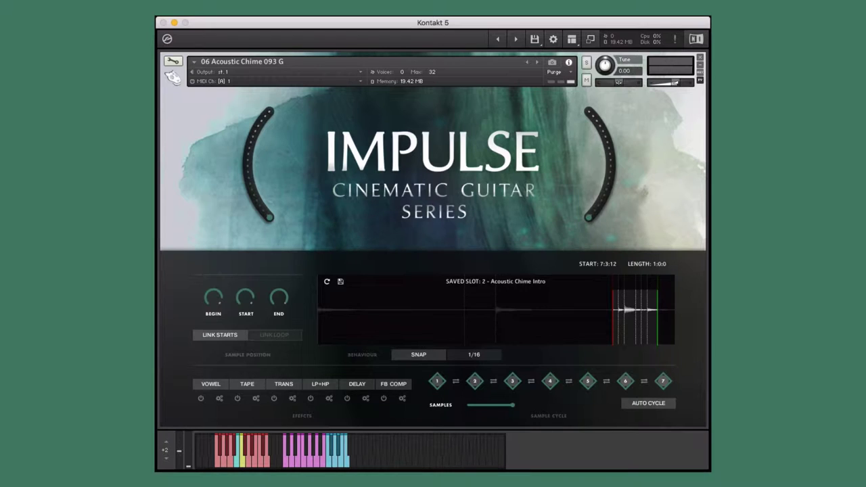
click(667, 403)
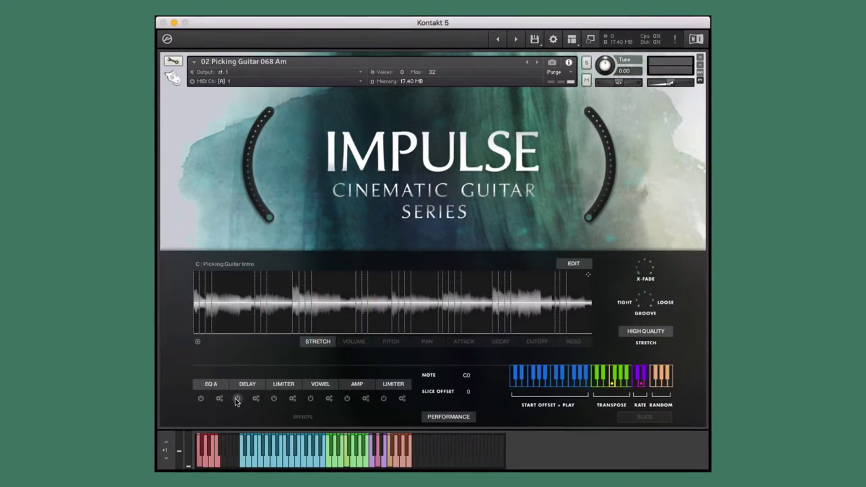
Step: Replace the DELAY effect with AMP and open its settings
click(249, 384)
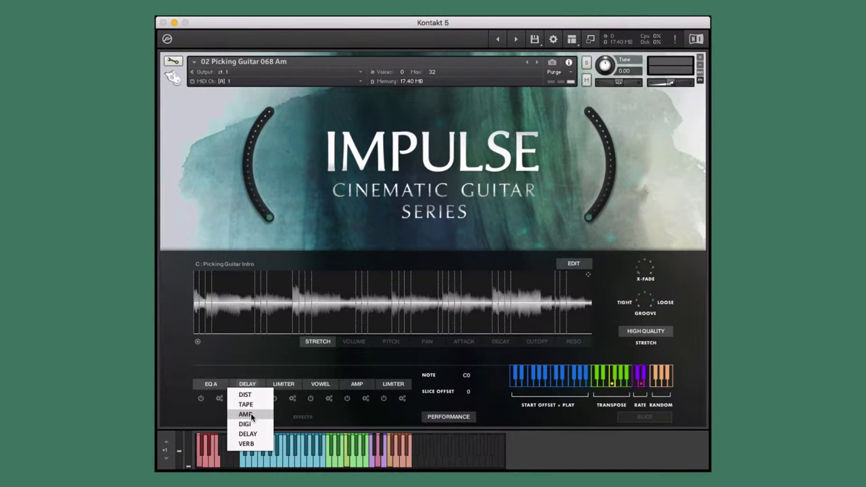
click(251, 412)
click(256, 398)
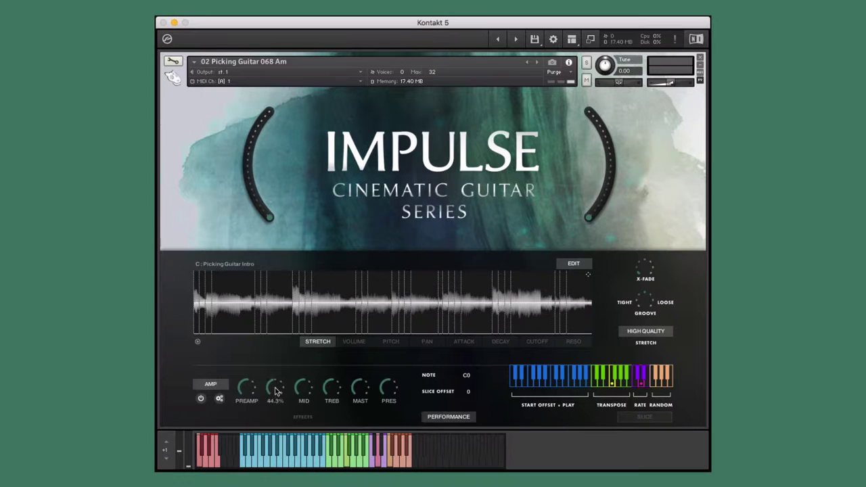
Step: Raise one slice's pitch to 3 and adjust another slice's pan value
click(390, 340)
drag(381, 316, 381, 308)
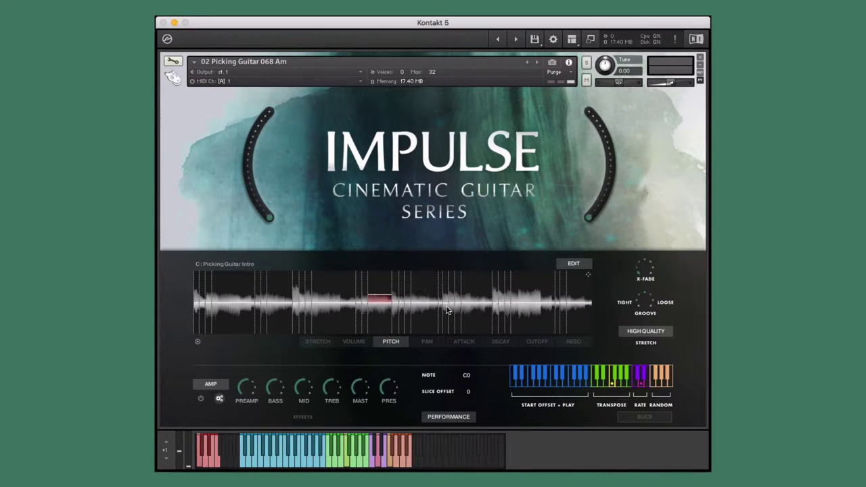
click(428, 341)
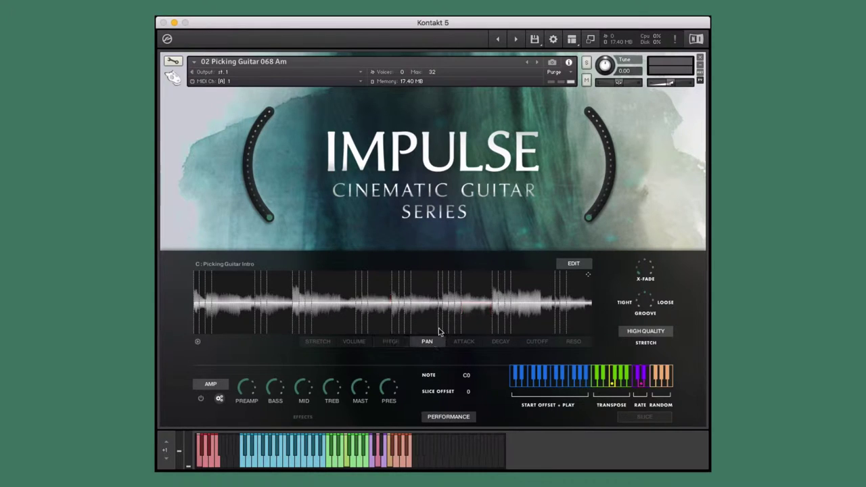
mouse_move(481, 318)
mouse_down()
mouse_move(483, 308)
mouse_move(477, 319)
mouse_up()
click(464, 341)
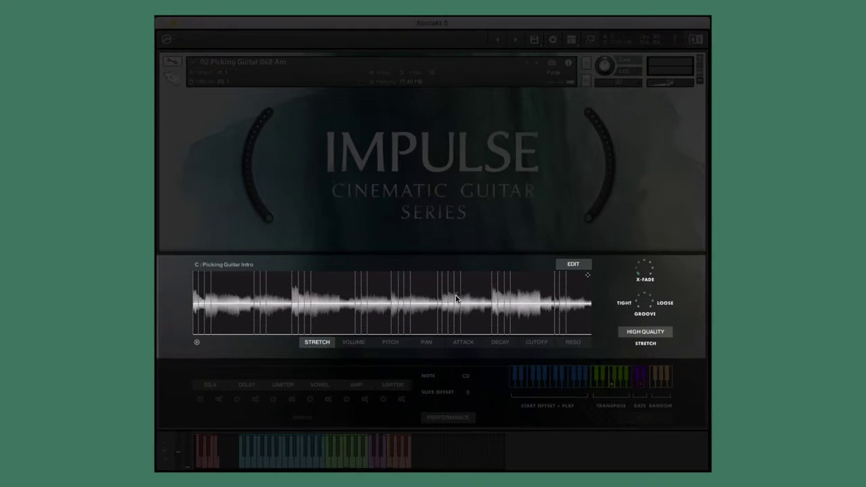
Step: Review the VOLUME through RESO slice views and set slice mode to ONE-SHOT
click(354, 341)
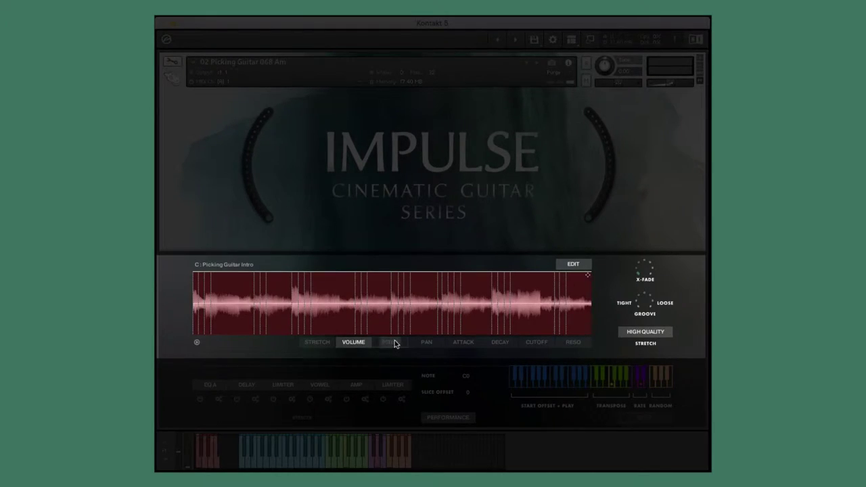
click(394, 342)
click(421, 343)
click(464, 342)
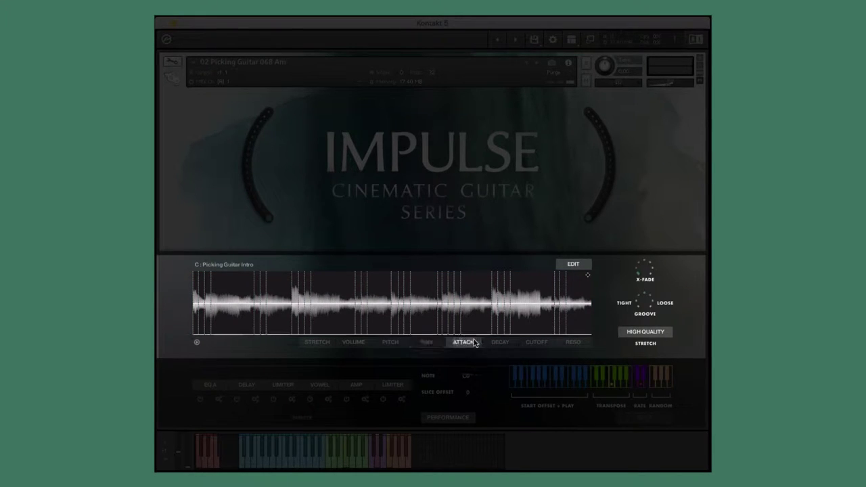
click(499, 343)
click(536, 343)
click(572, 343)
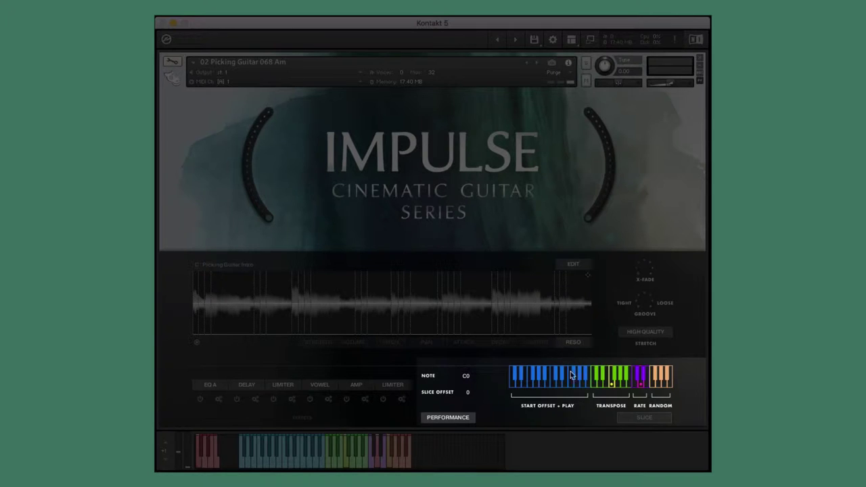
click(636, 416)
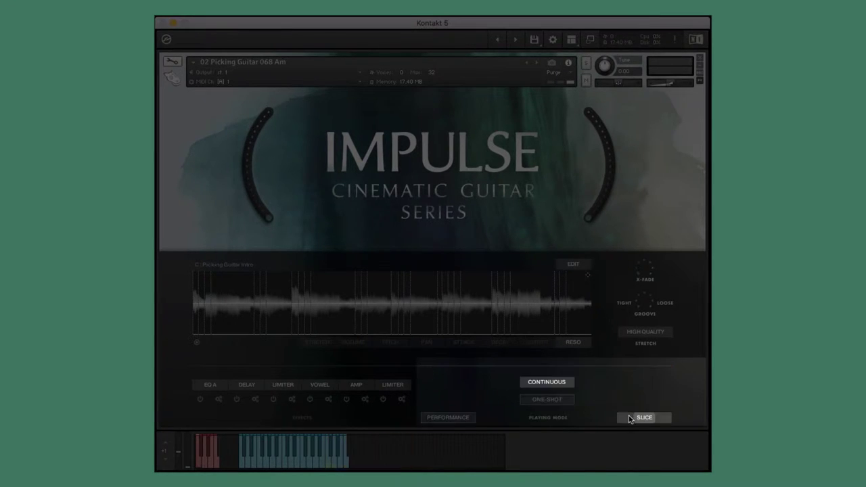
click(549, 399)
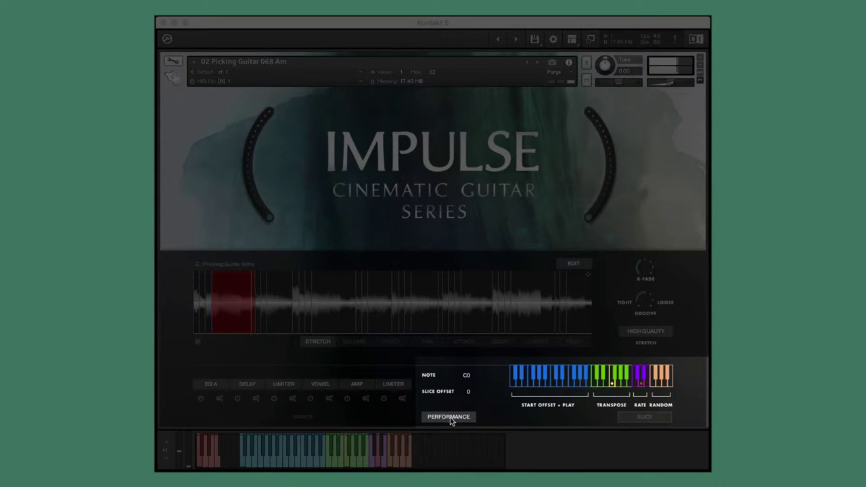
Step: Raise note A0's slice offset to 7 in the Picking Guitar Turnaround pattern
click(639, 418)
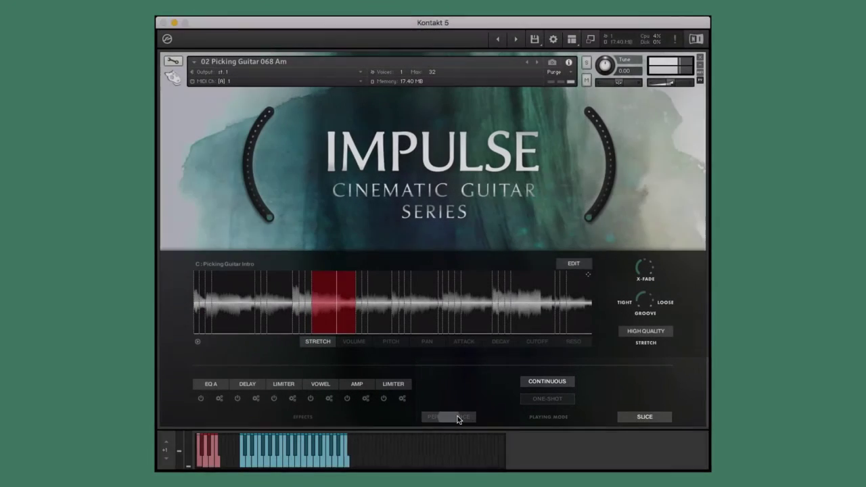
click(454, 416)
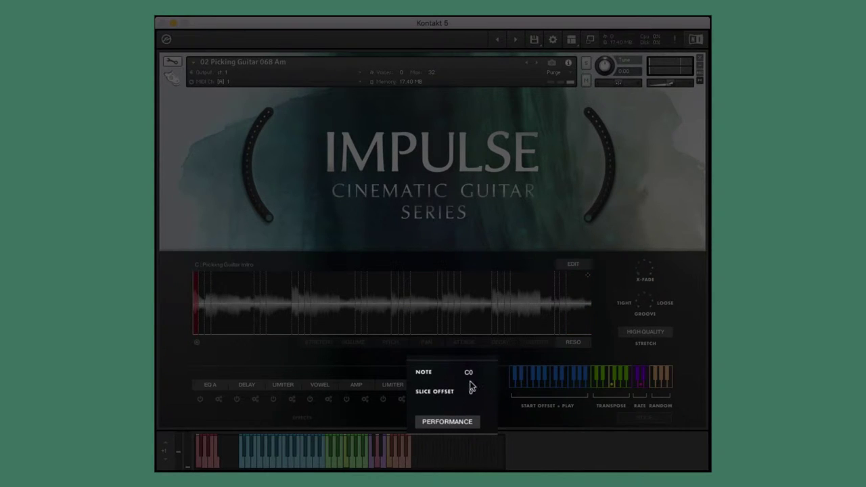
drag(472, 390, 472, 385)
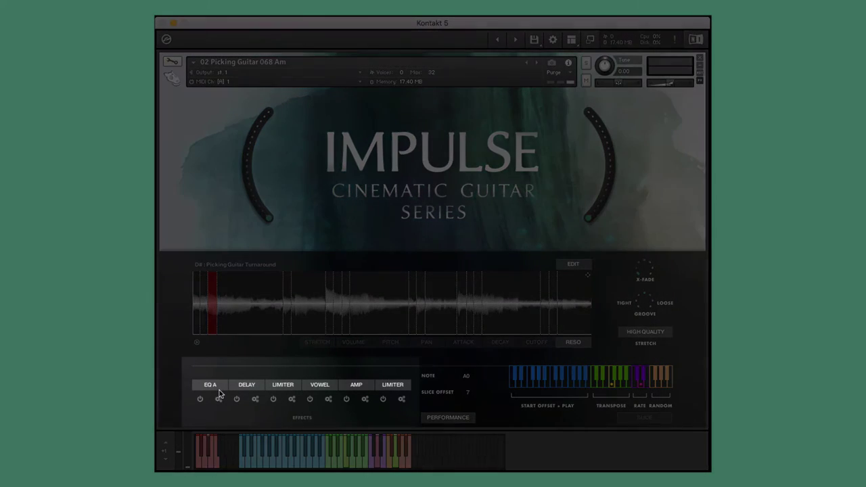
Step: Browse the effect choices for the first three effect slots without changing them
click(215, 385)
click(256, 385)
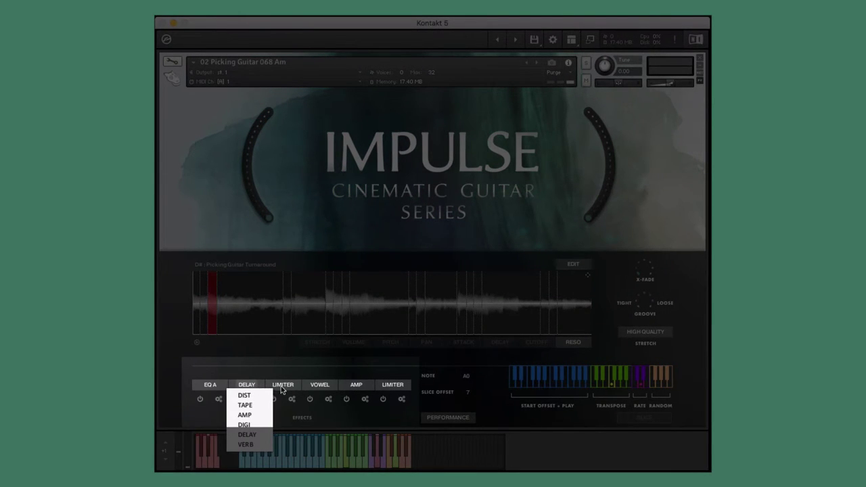
click(283, 385)
click(347, 368)
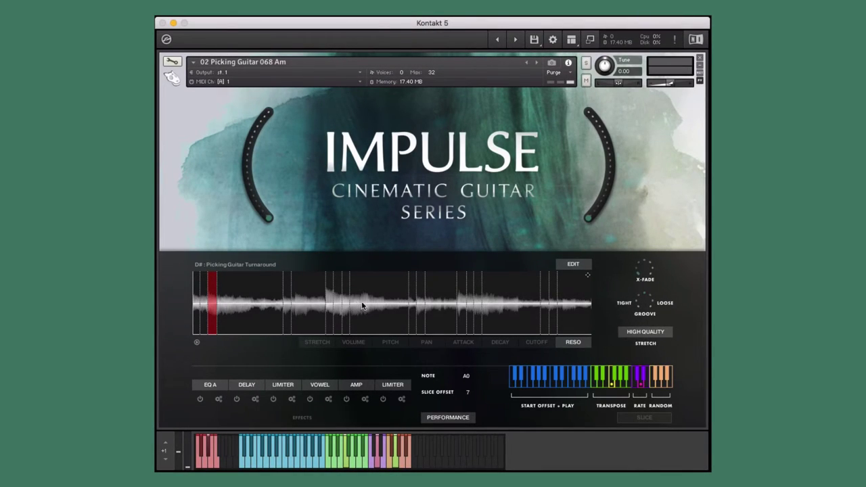
Step: Review the per-slice value tabs and draw high cutoff levels across the later Turnaround slices
click(353, 342)
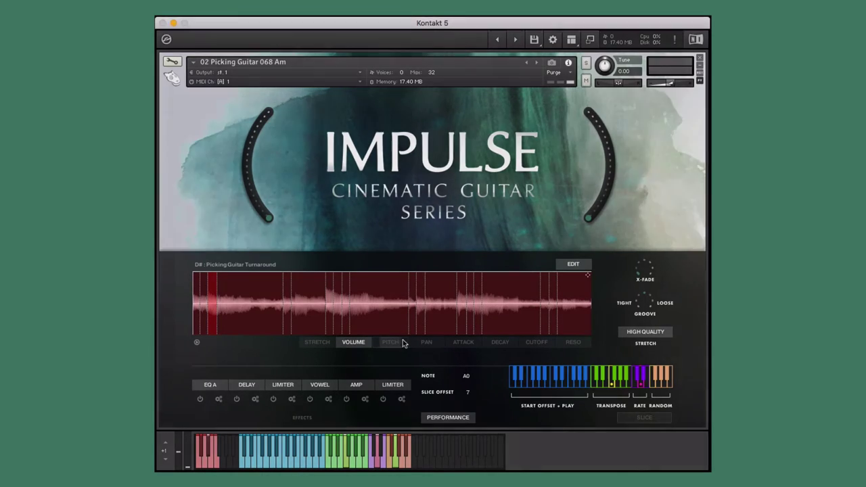
click(421, 342)
click(468, 342)
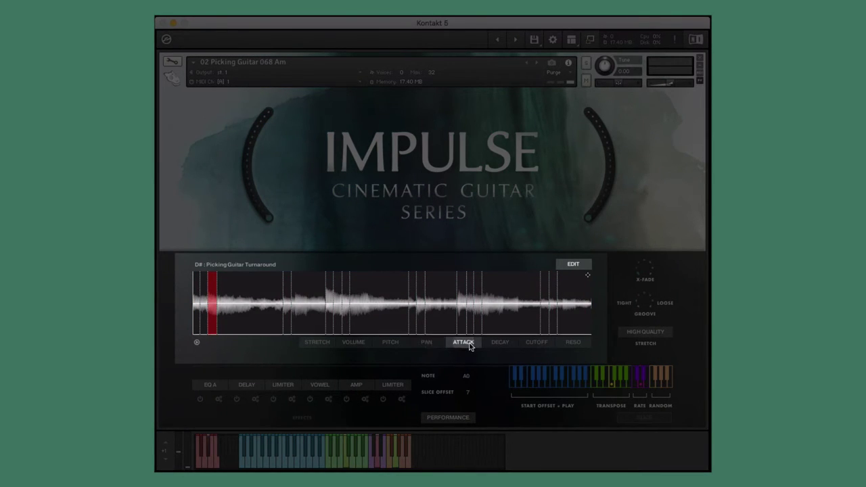
click(500, 343)
click(538, 343)
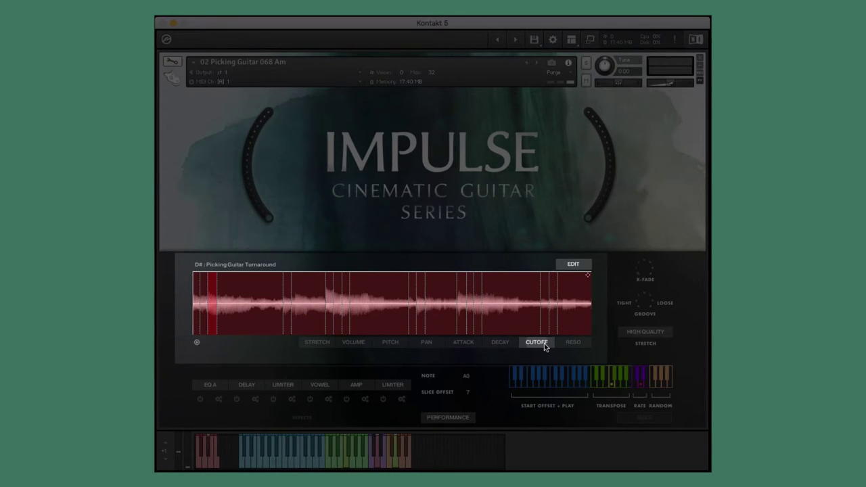
mouse_move(527, 322)
mouse_down()
mouse_move(483, 319)
mouse_move(444, 332)
mouse_up()
click(462, 343)
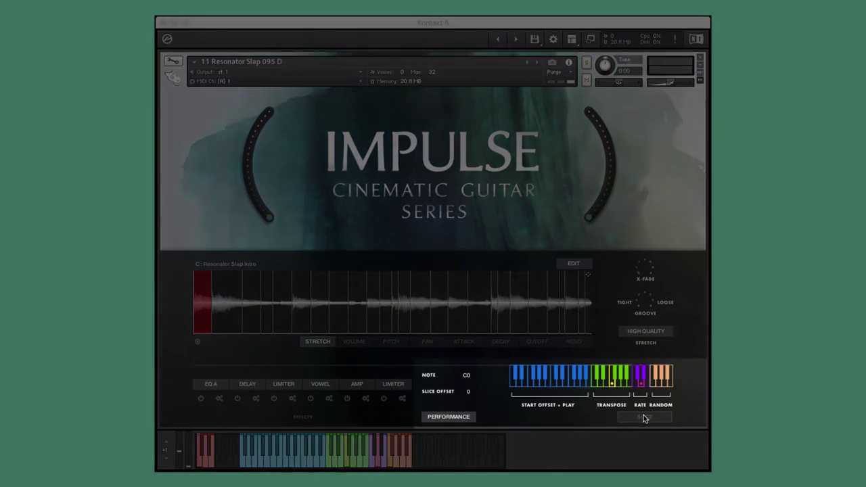
Step: Make the Resonator Slap slices play as one-shots and show their per-slice pitch values
click(643, 417)
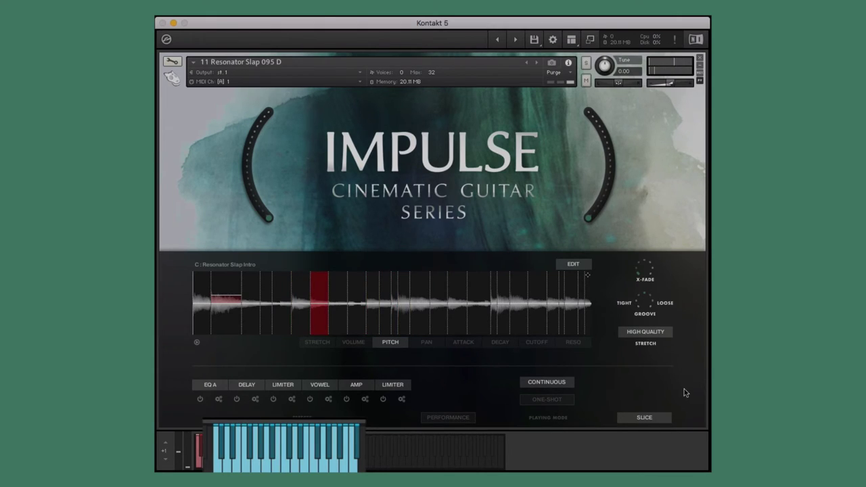
click(547, 399)
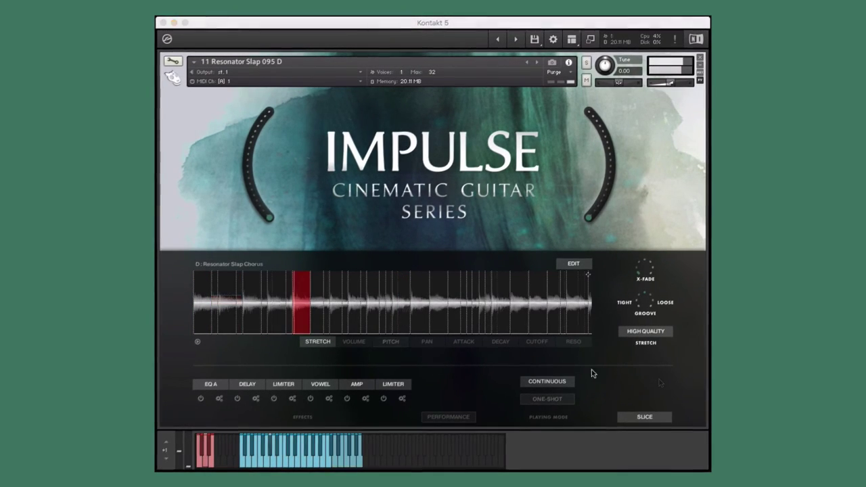
click(391, 341)
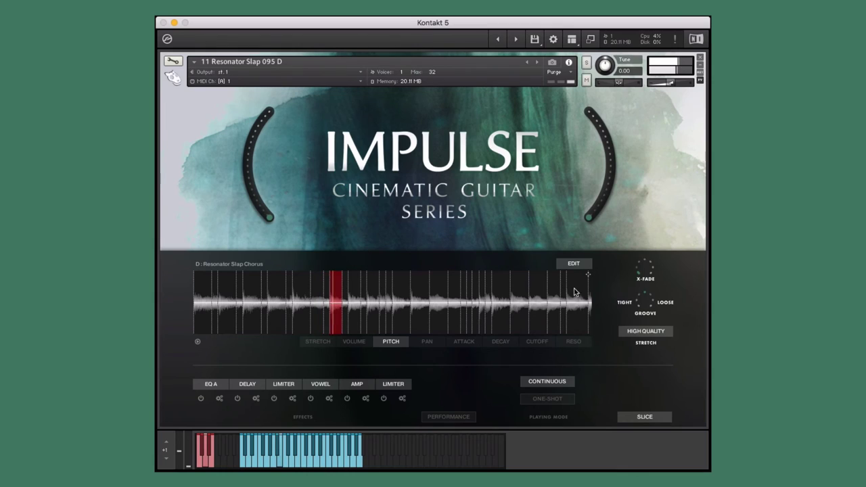
Step: Apply a Ramp Down, then a Comb pattern to the per-slice pitch values
click(573, 263)
click(586, 314)
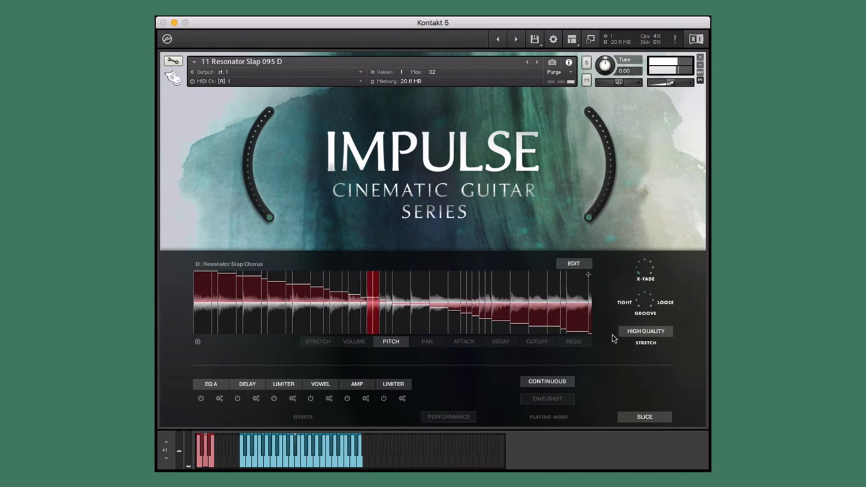
click(573, 263)
click(621, 332)
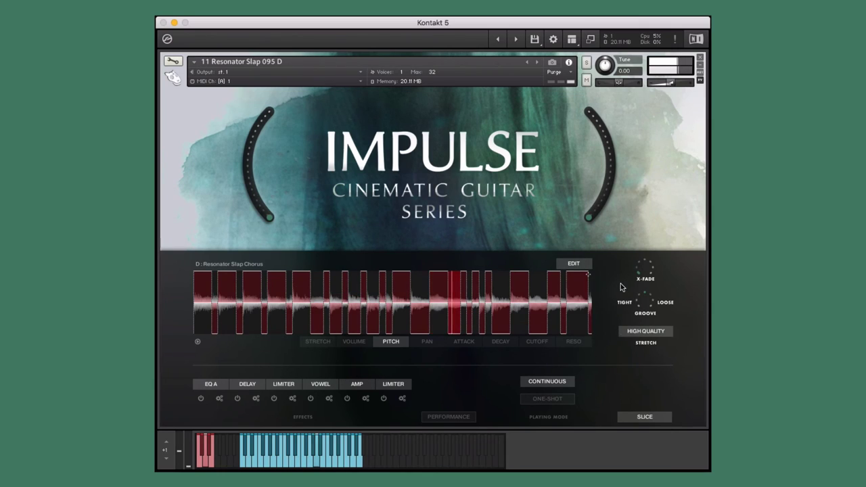
click(574, 263)
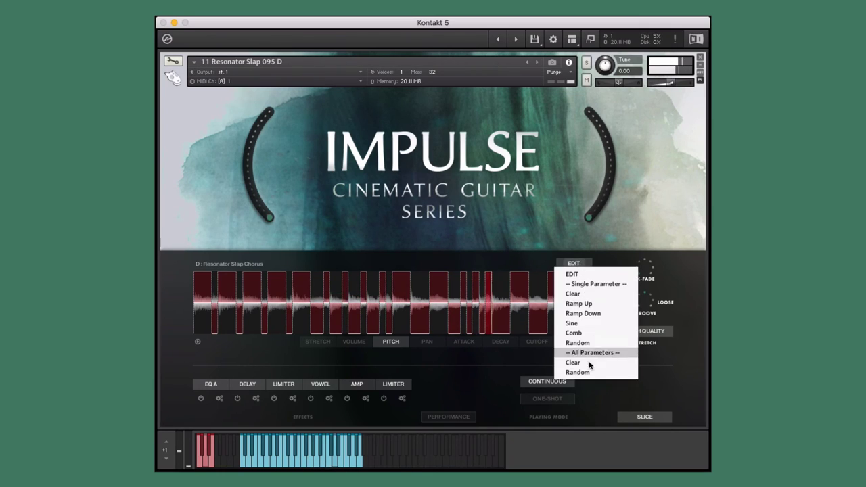